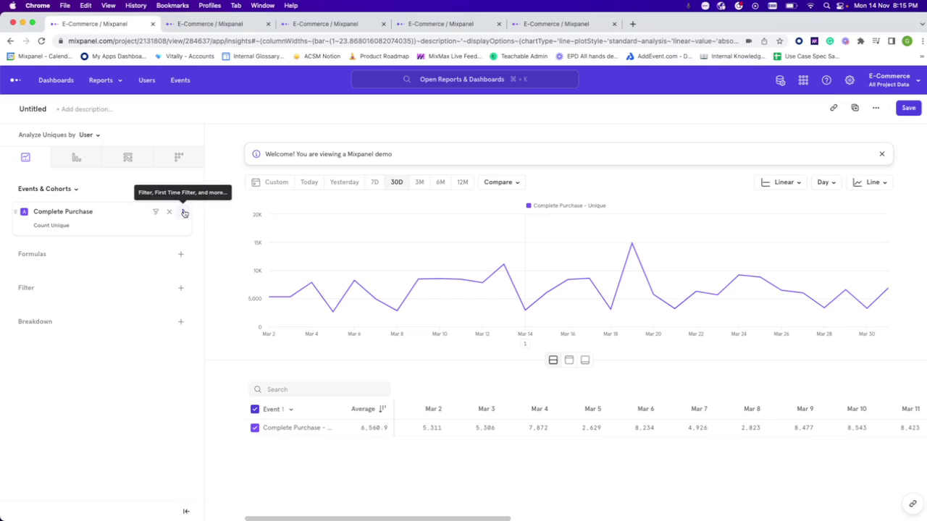
Duplicate the Complete Purchase event in the Insights report and apply a First Time Filter to the copy.
click(184, 213)
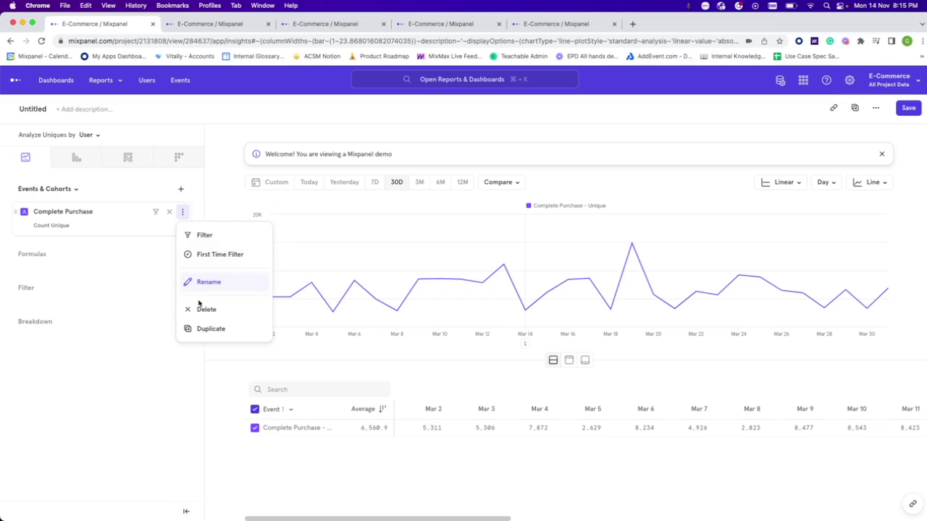
click(198, 329)
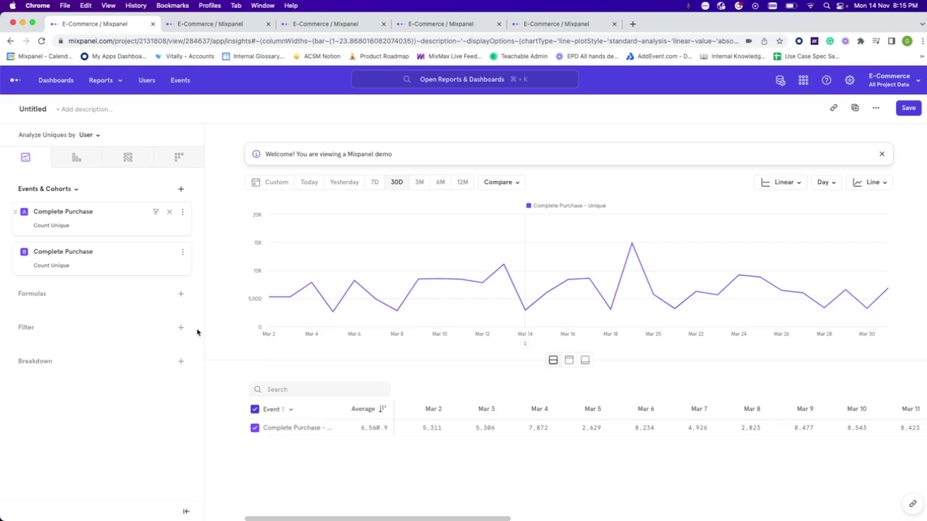
click(183, 253)
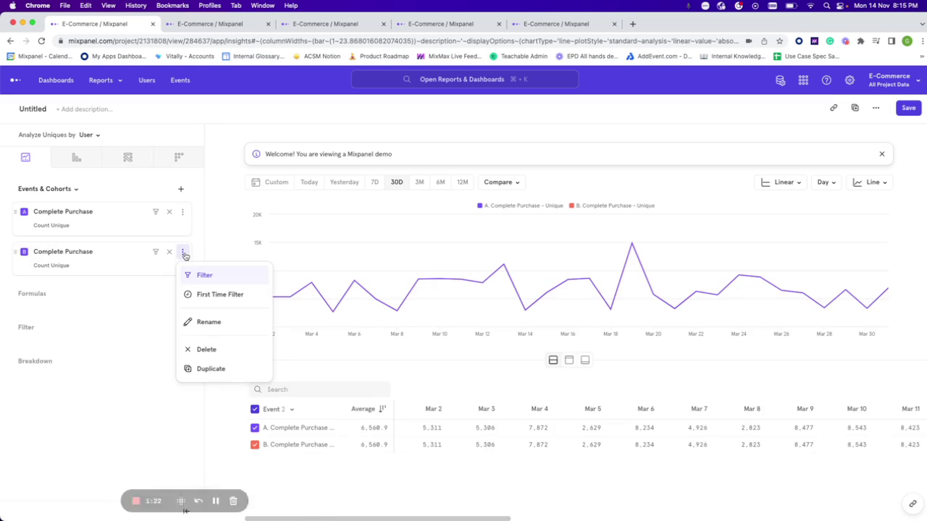
click(191, 296)
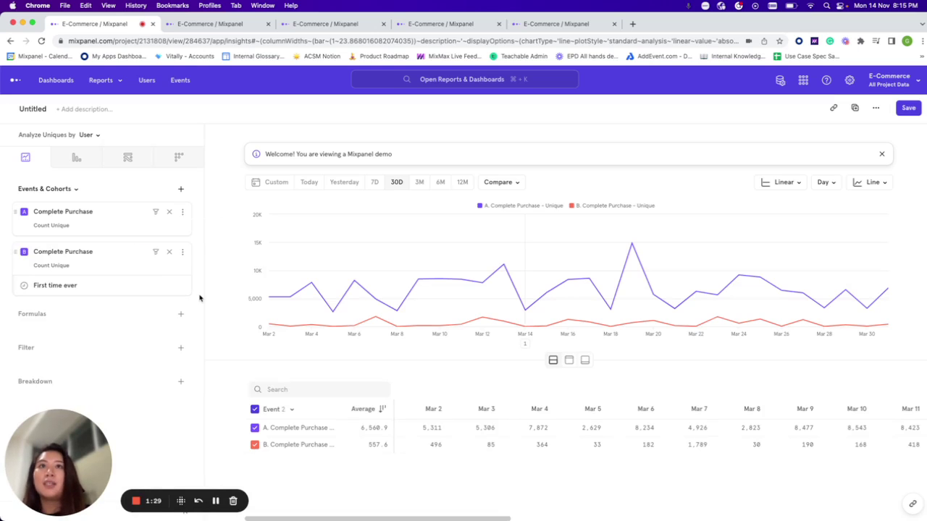
mouse_move(320, 297)
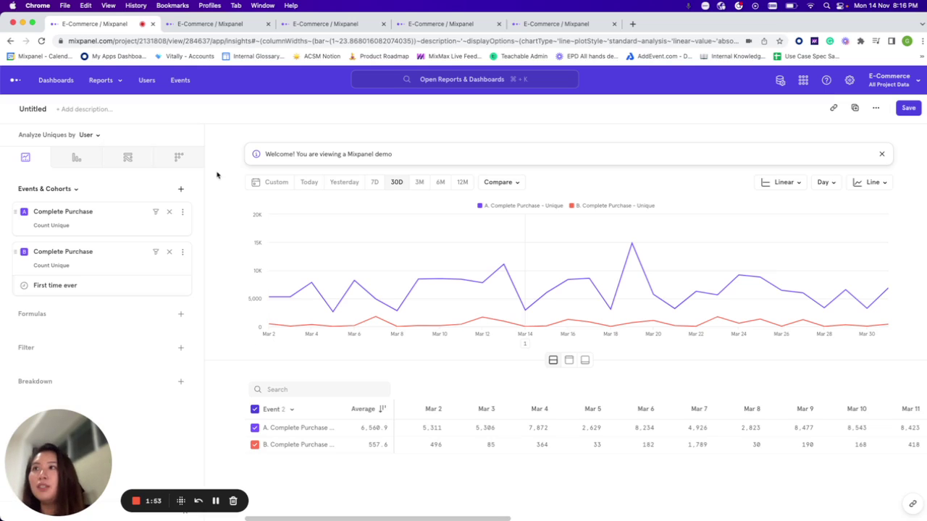
In the open funnel report, apply a First Time Filter to the Signup step.
click(229, 28)
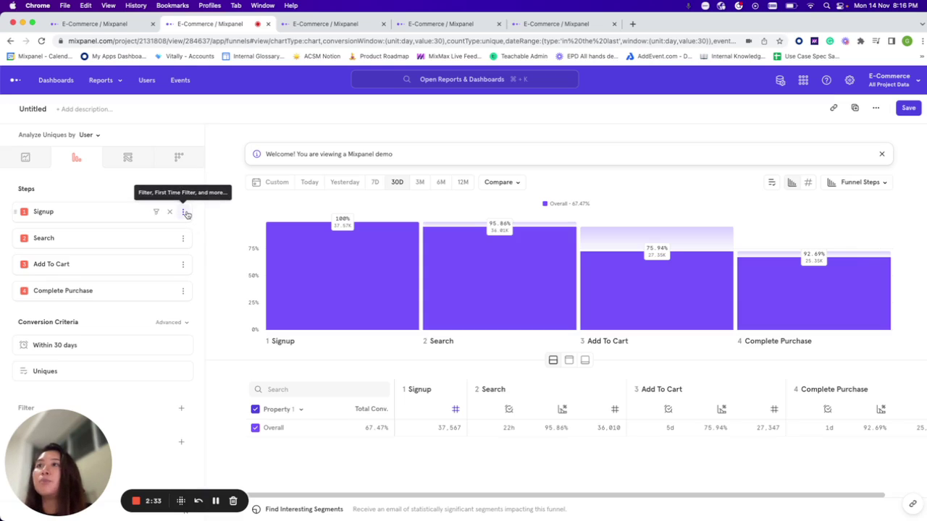
click(184, 212)
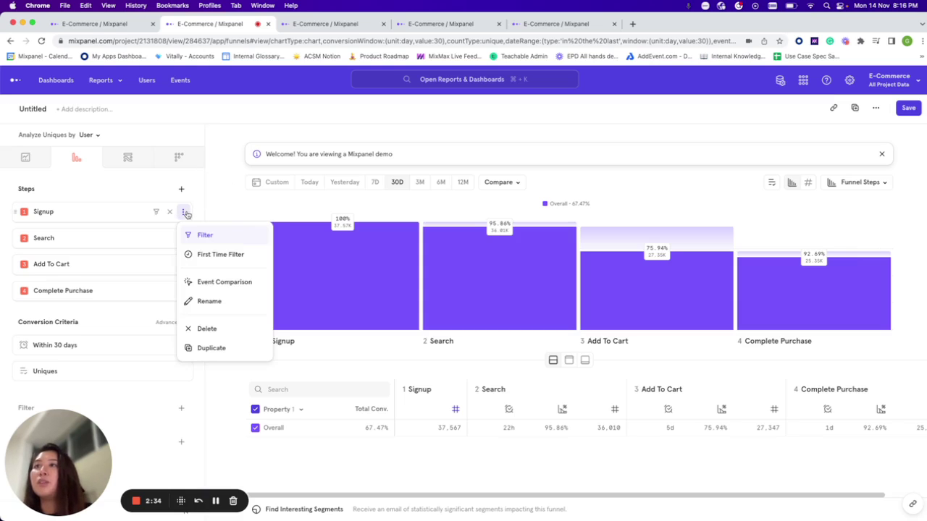
click(191, 257)
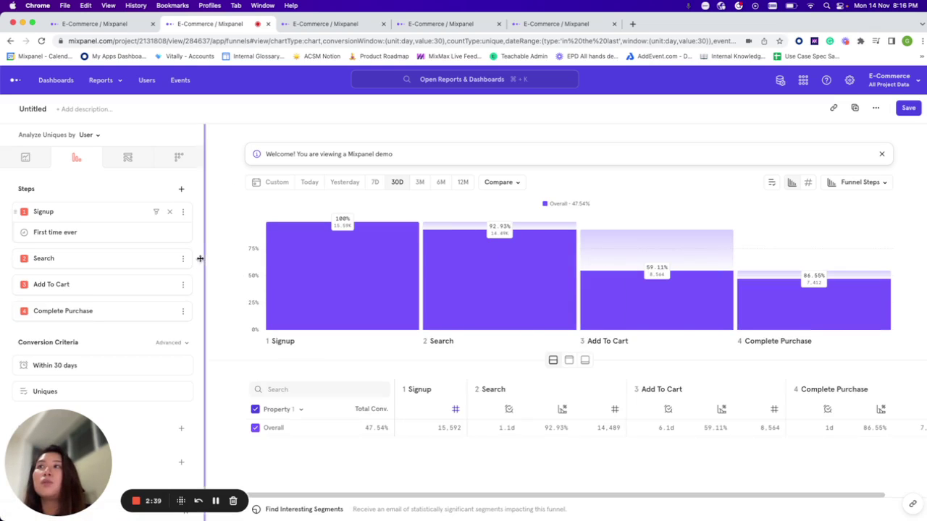
mouse_move(167, 240)
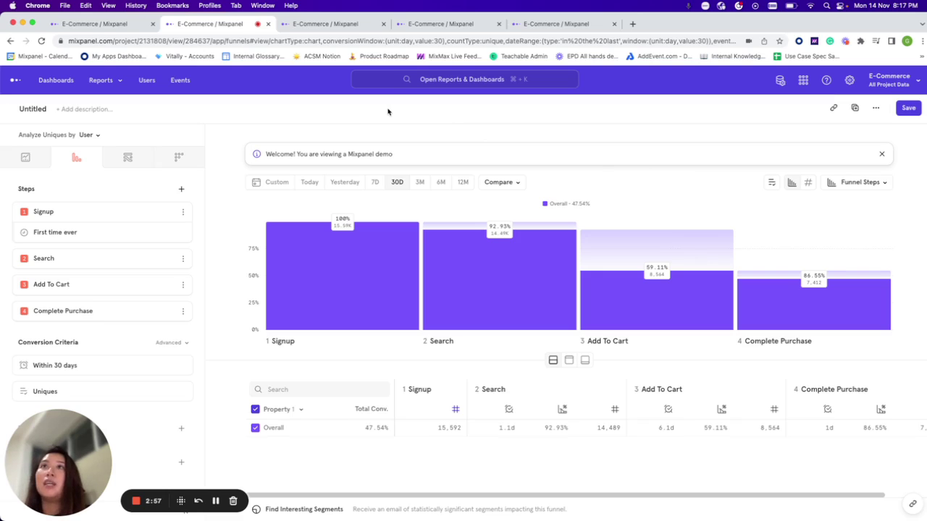
View the two open retention reports and examine the definition of the loyalty program cohort used as the second report's breakdown.
click(360, 28)
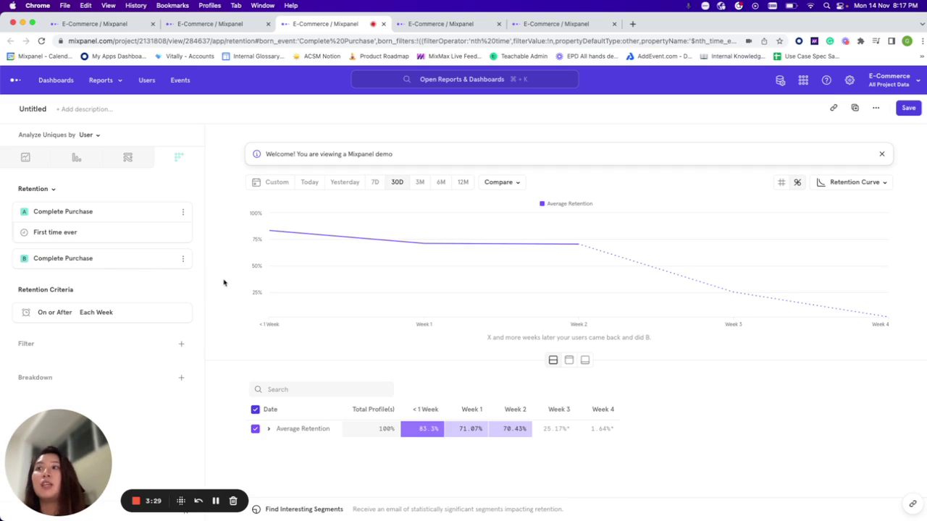
click(410, 27)
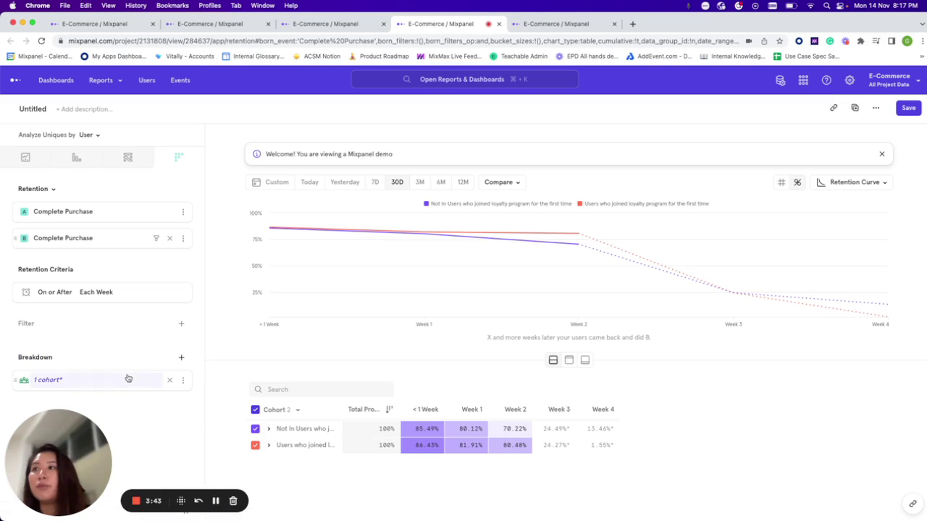
mouse_move(114, 380)
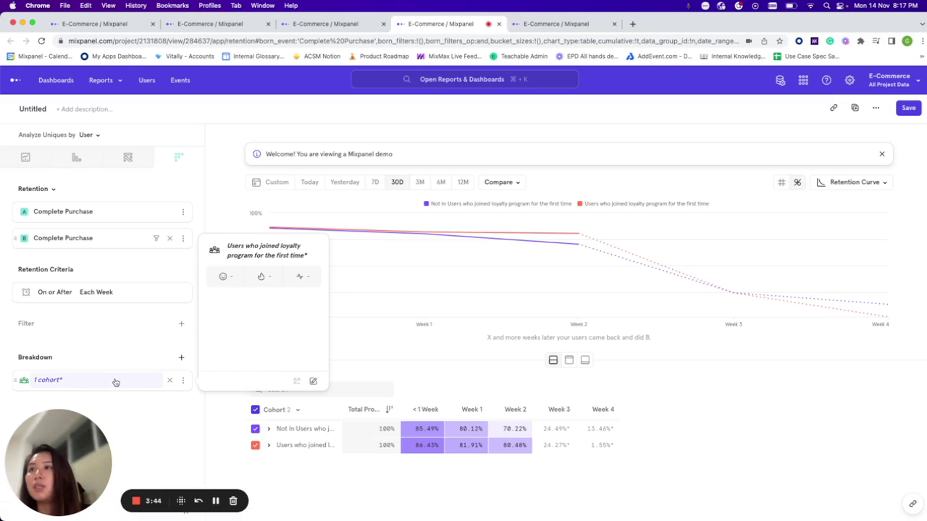
click(313, 381)
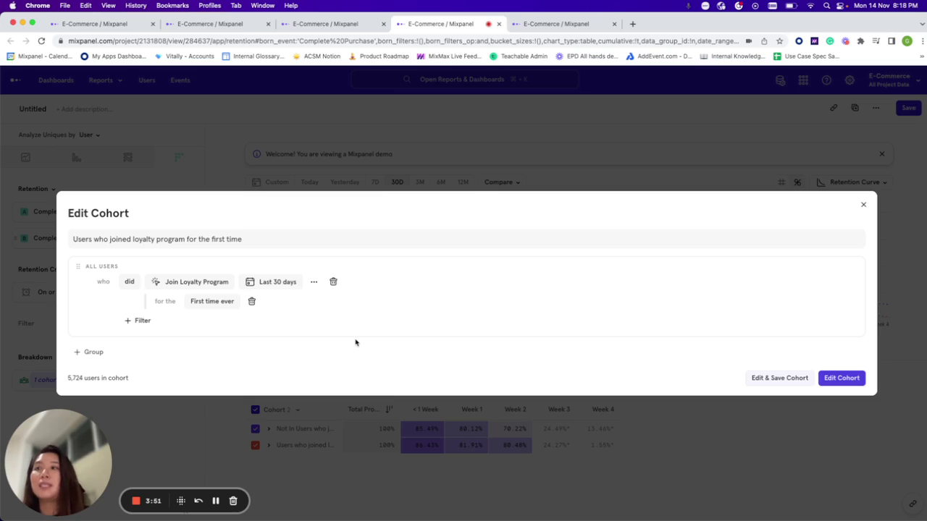
click(863, 208)
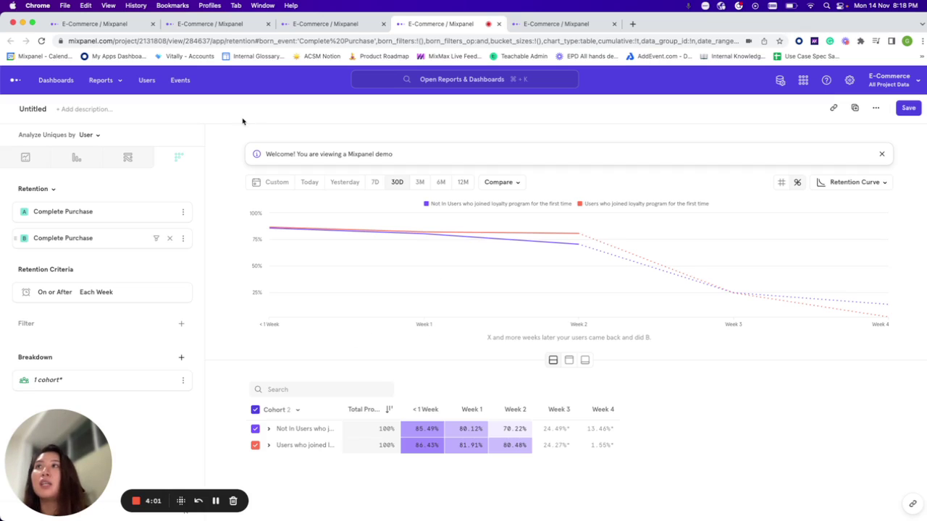
Start a new cohort from the saved cohorts page and name it "Users who did complete purchase for the first time".
click(781, 81)
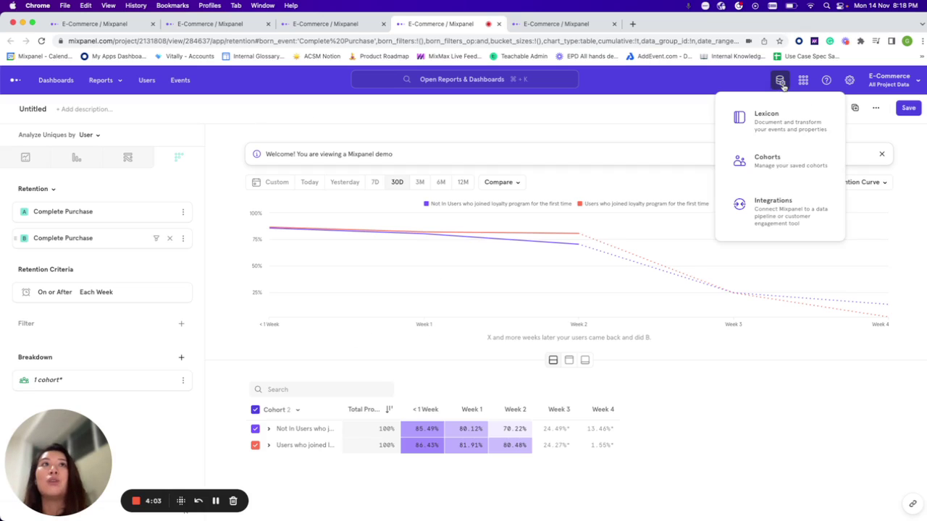
click(747, 161)
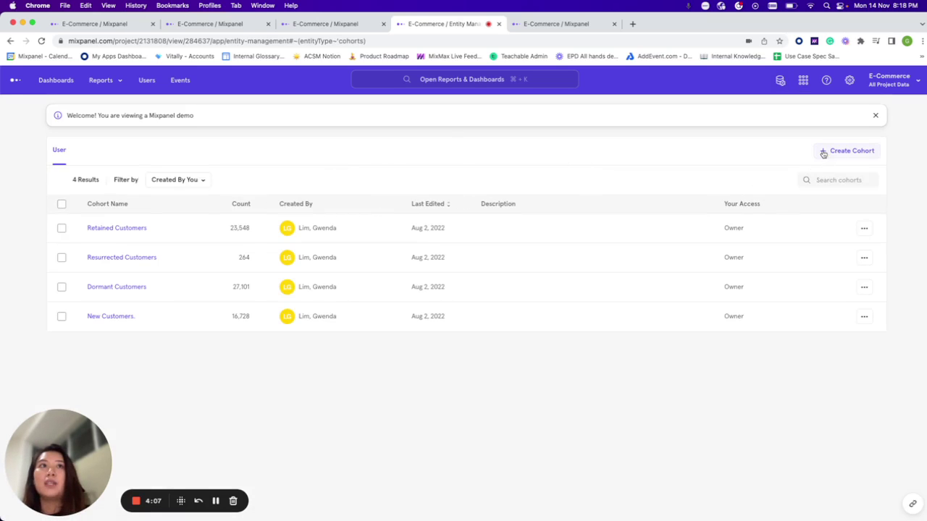
click(824, 155)
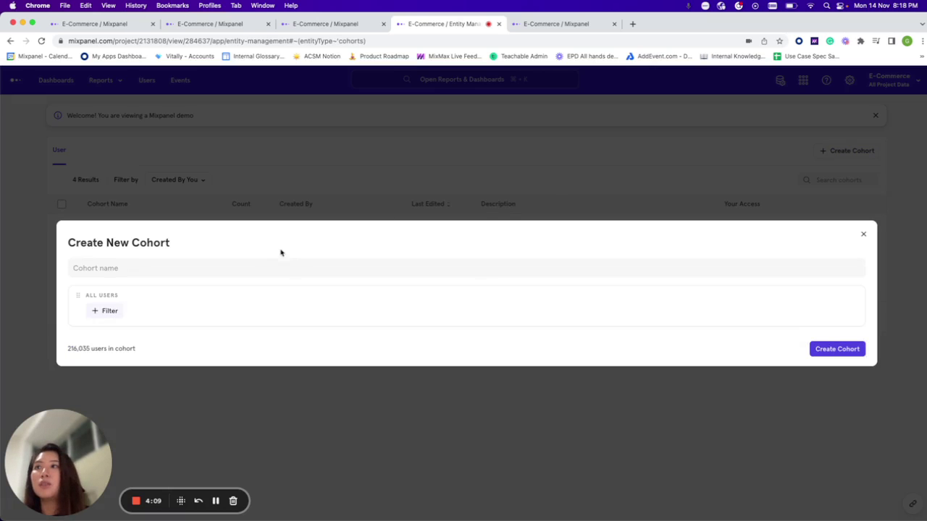
click(263, 267)
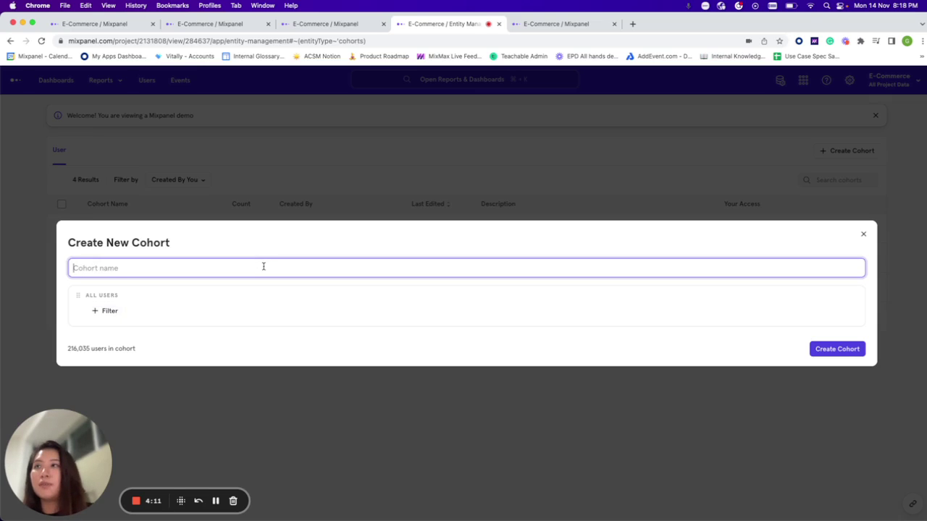
text(Us)
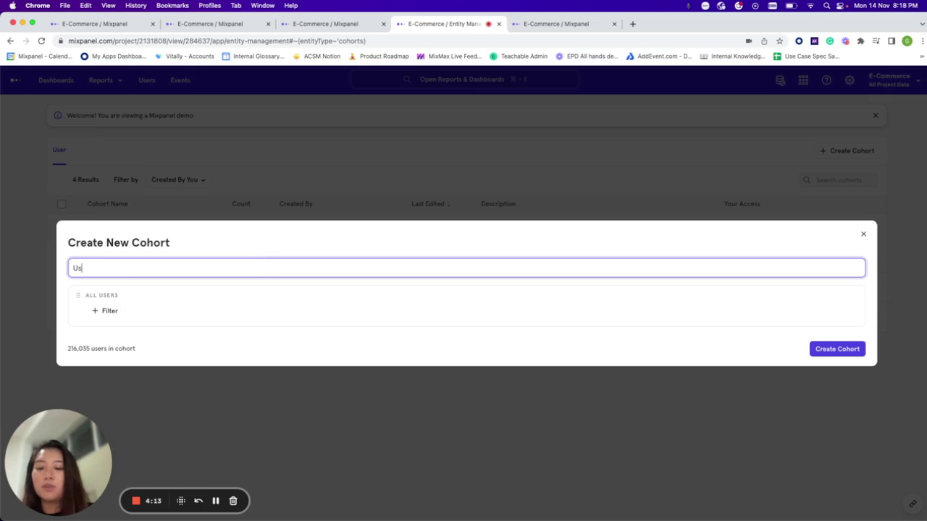
text(ers who did )
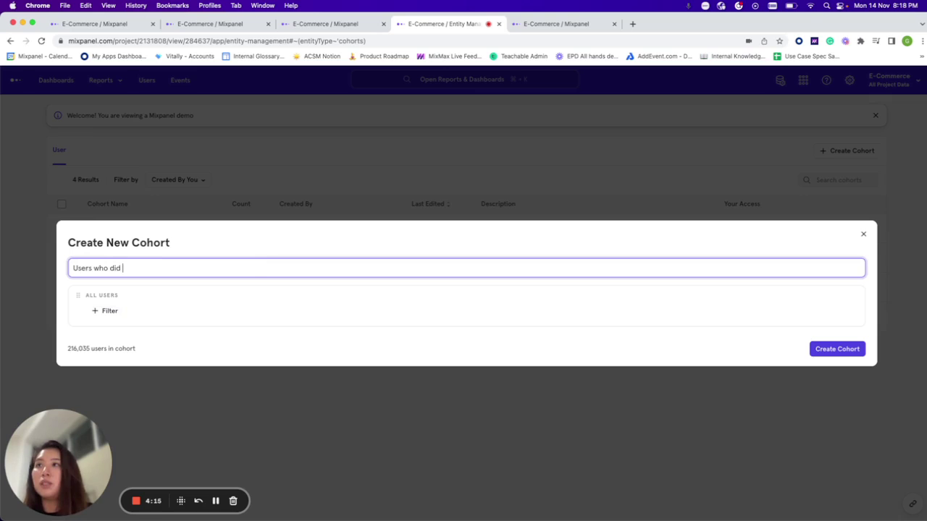
text(complete purc)
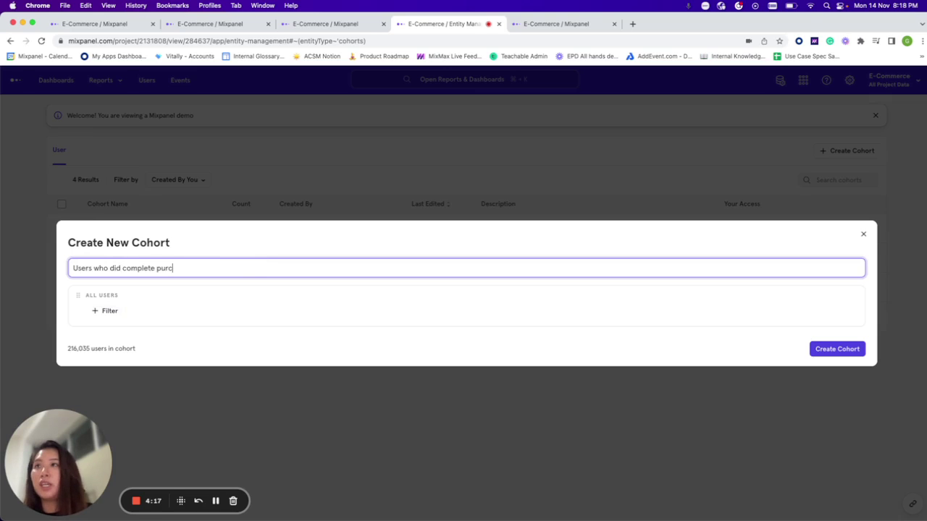
text(hase for the first time)
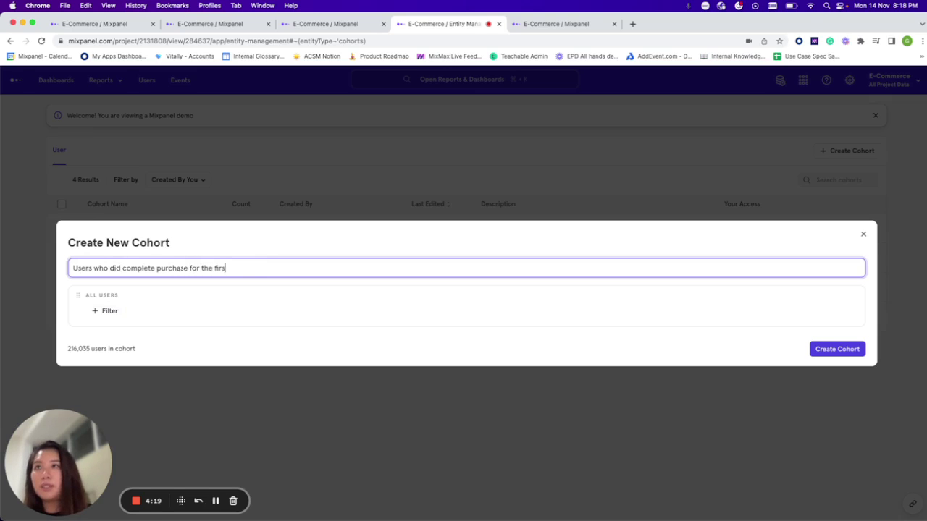
Define the cohort as users who did Complete Purchase in the last 30 days with a First Time Filter, and create it.
click(101, 311)
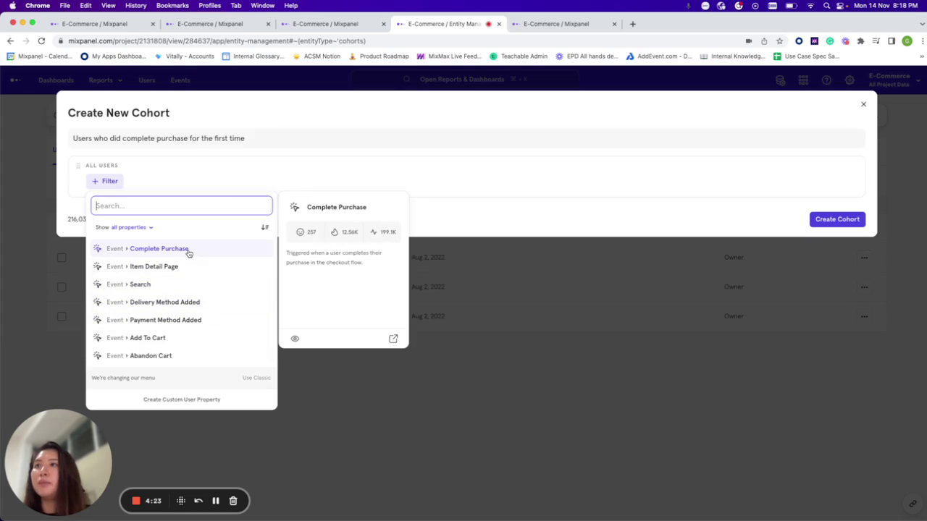
click(159, 248)
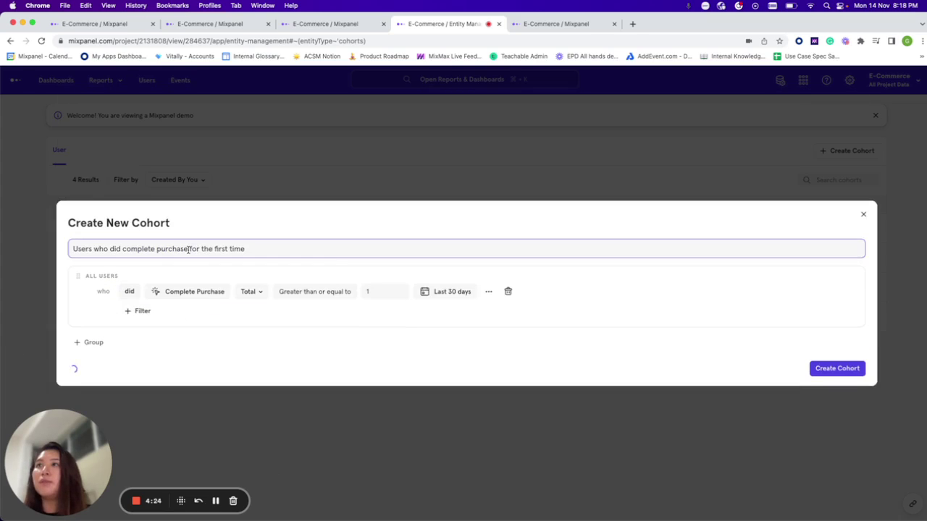
click(486, 292)
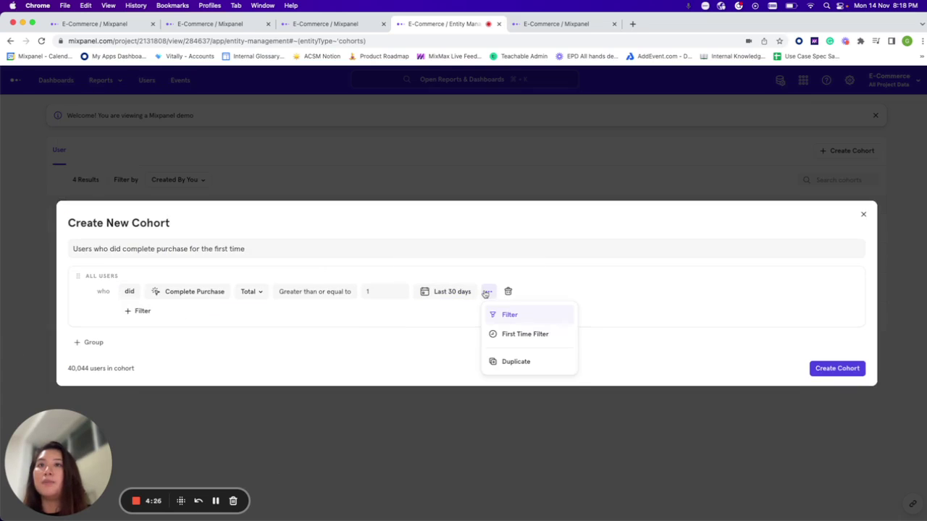
click(502, 336)
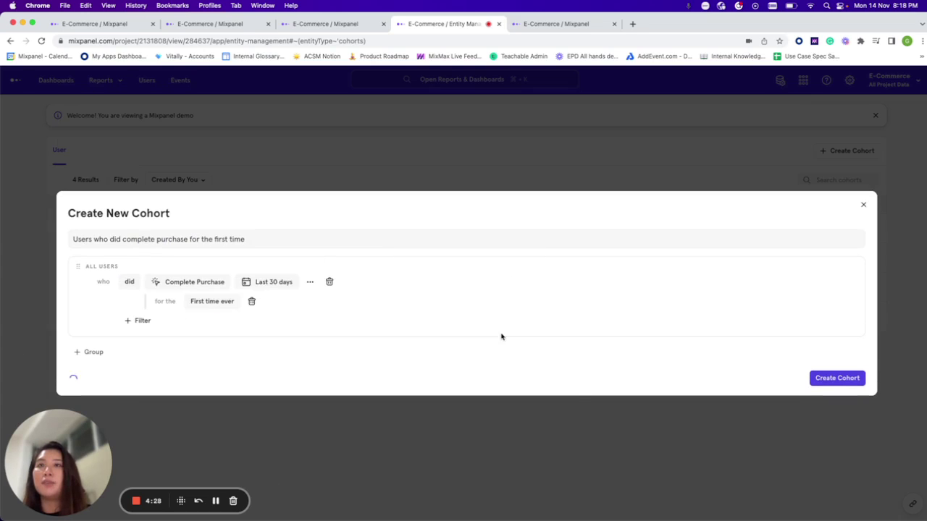
click(833, 380)
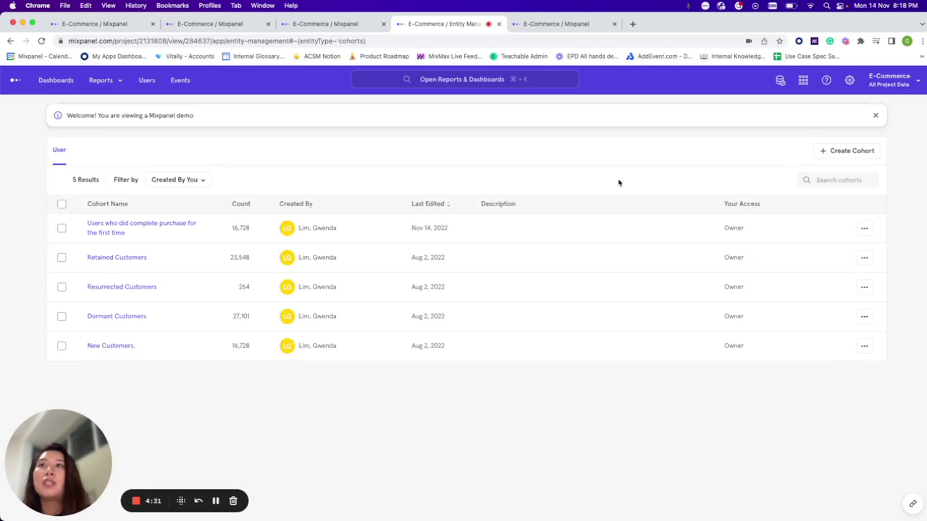
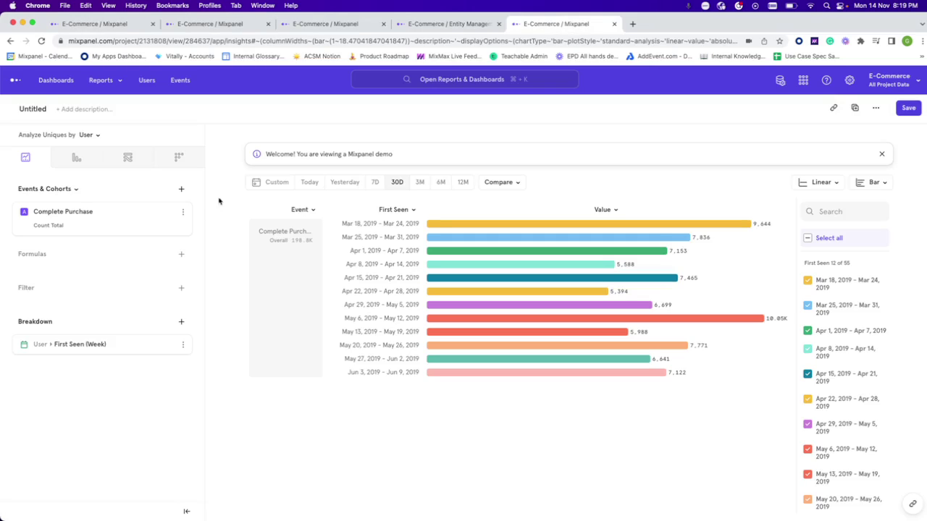
In the Complete Purchase bar chart report, remove the First Seen (Week) breakdown.
mouse_move(144, 217)
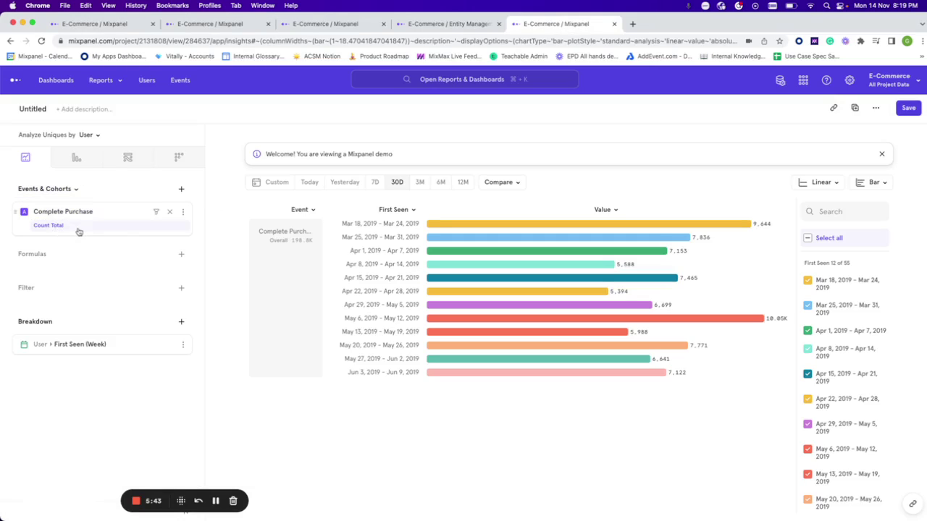
mouse_move(100, 213)
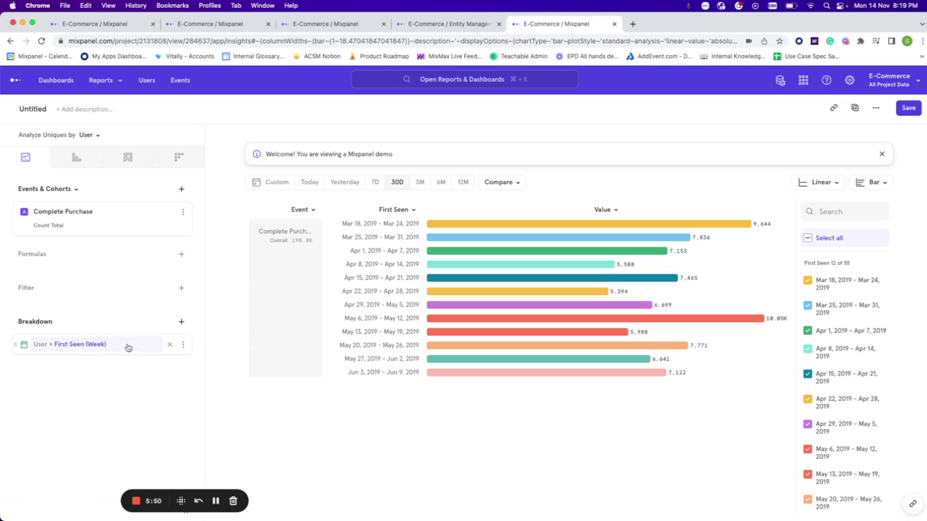
click(171, 346)
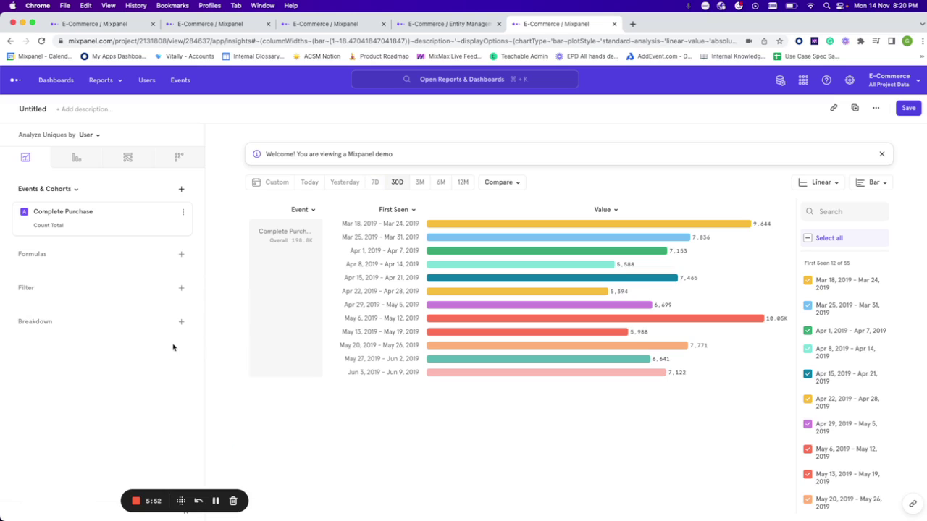
click(182, 323)
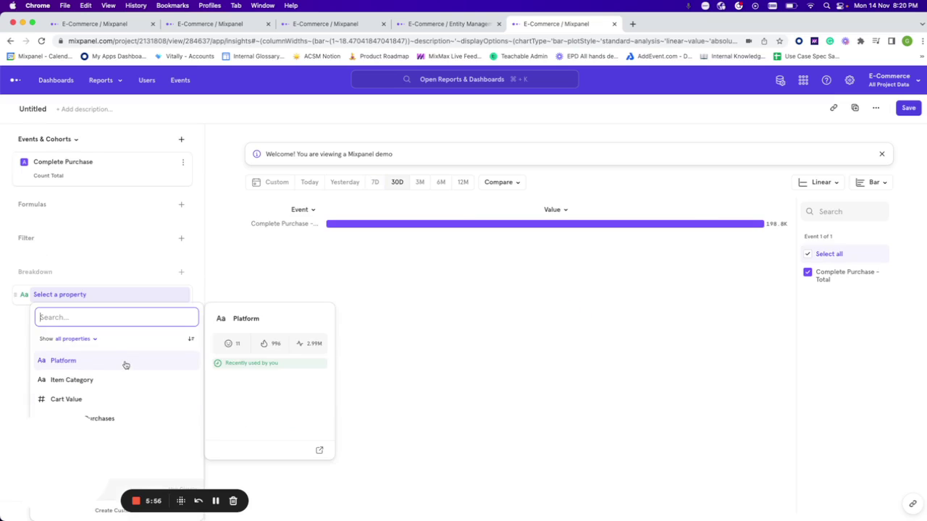
text(first)
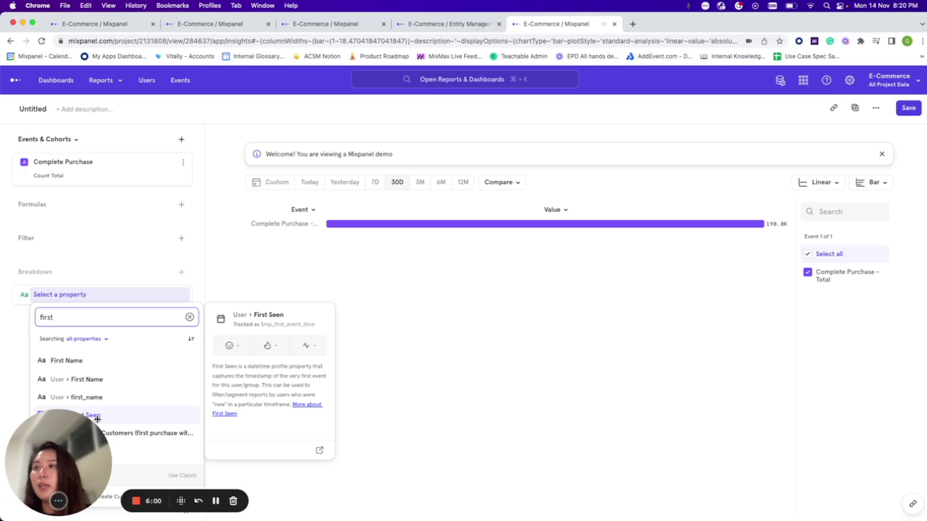
key(Escape)
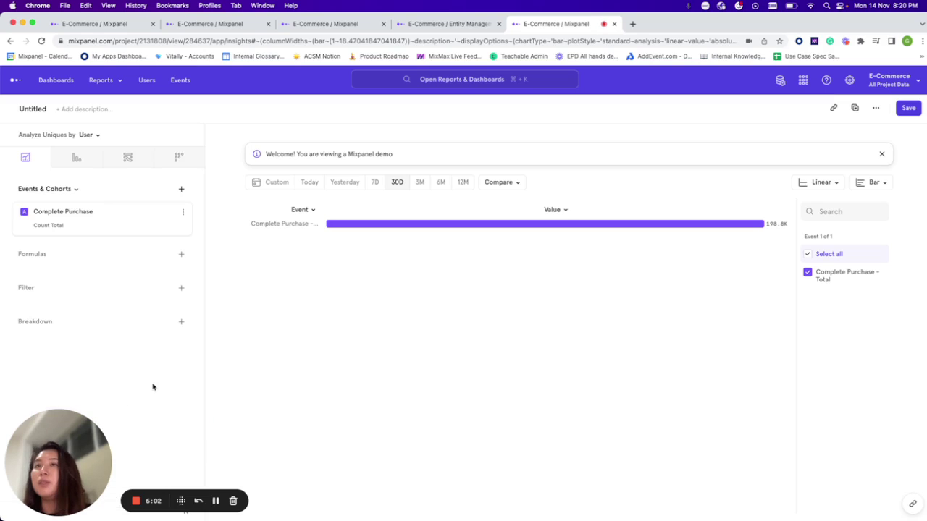
Break down the Complete Purchase totals by the user property First Seen, grouped by Month.
click(181, 323)
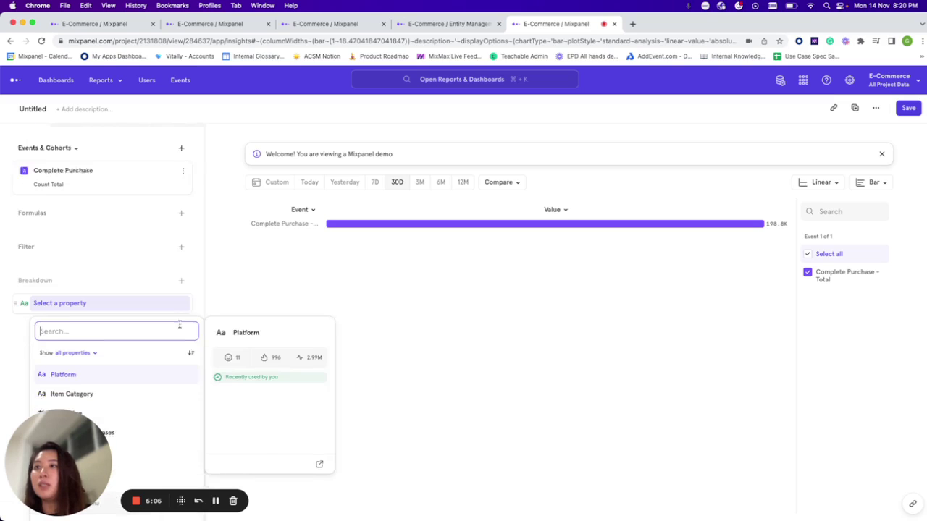
text(first)
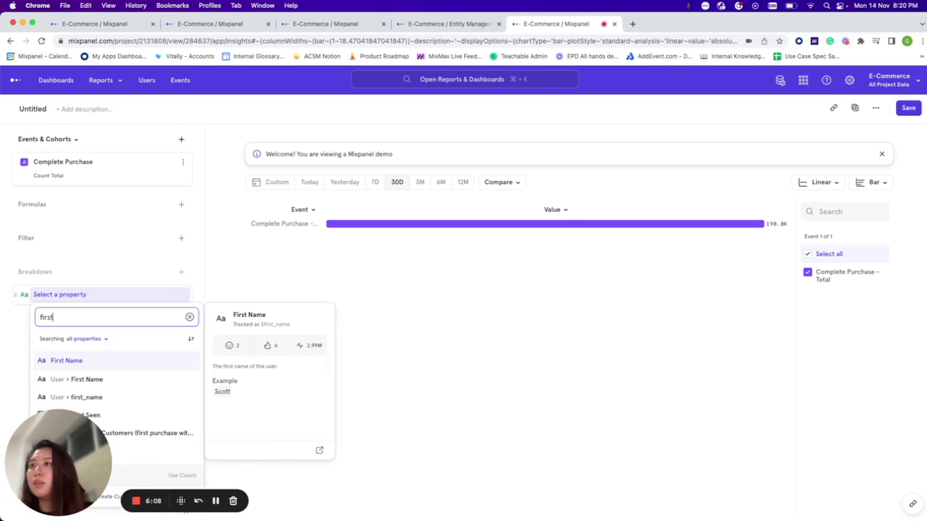
click(126, 417)
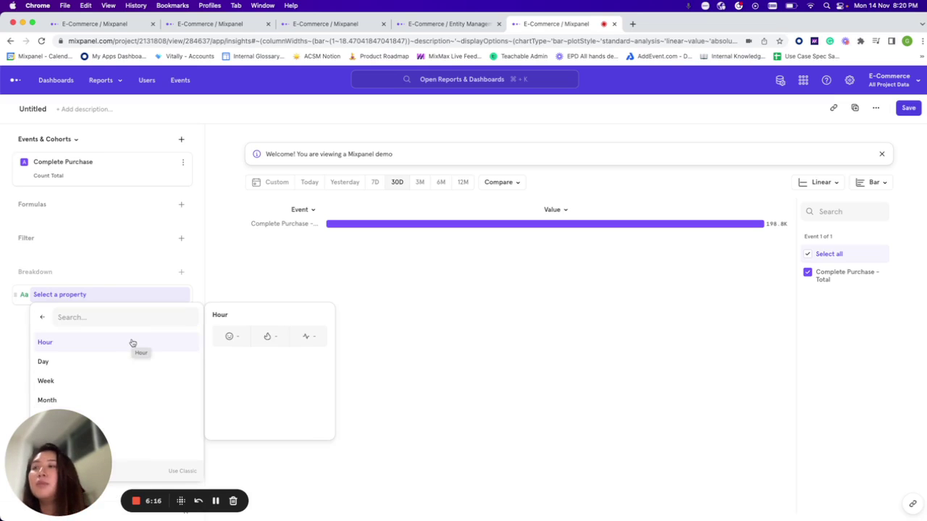
click(100, 403)
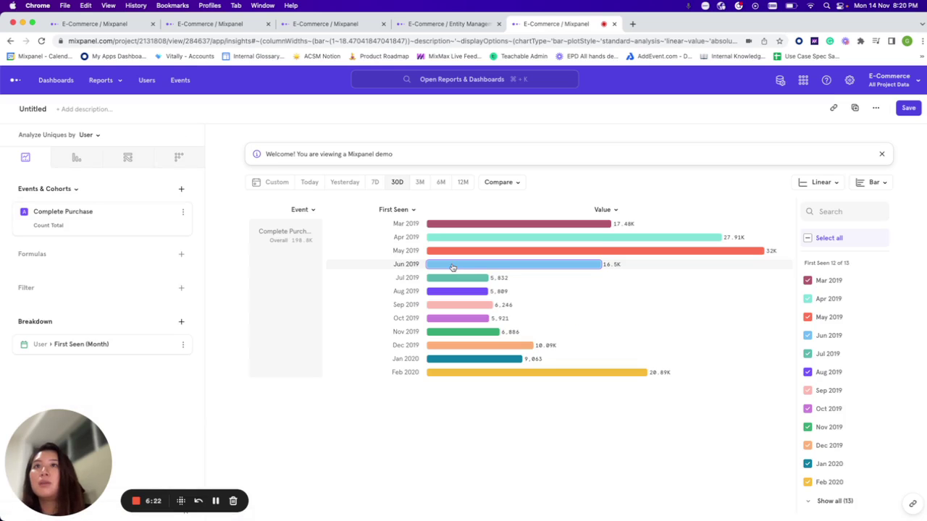
mouse_move(588, 250)
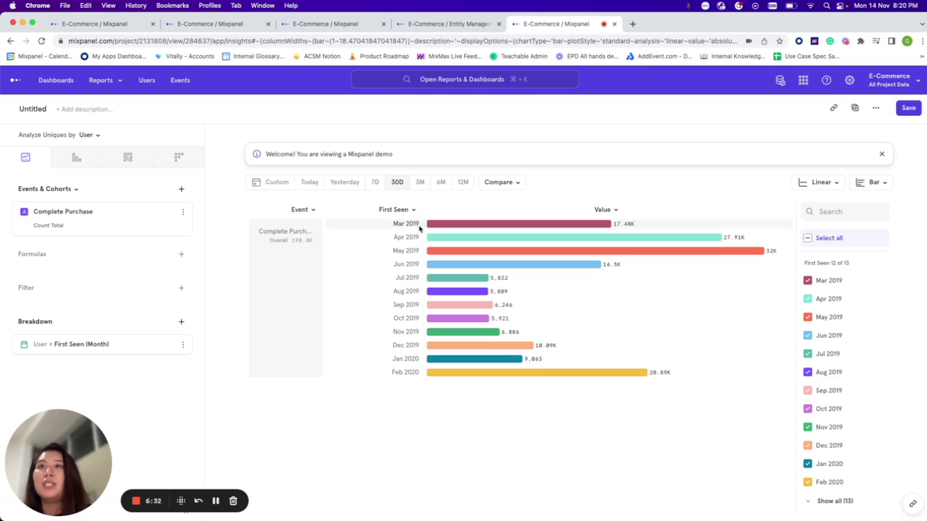
mouse_move(453, 255)
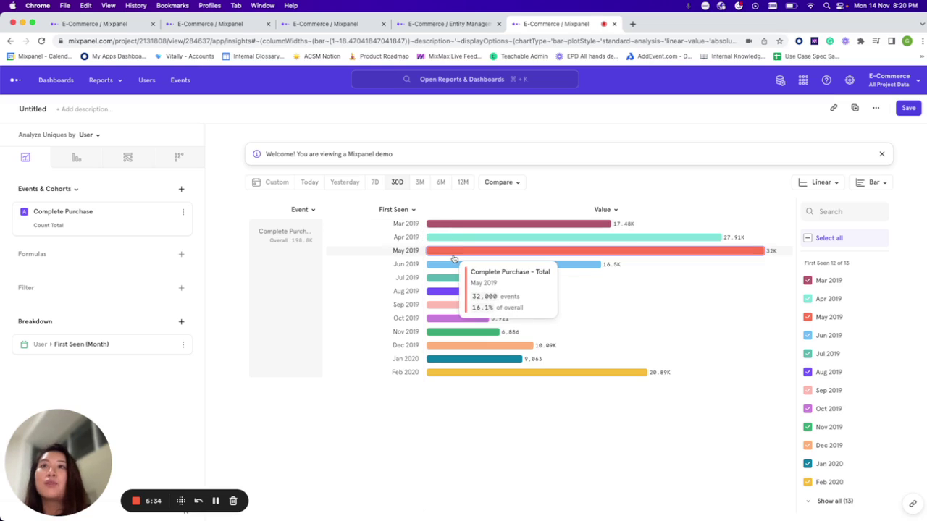